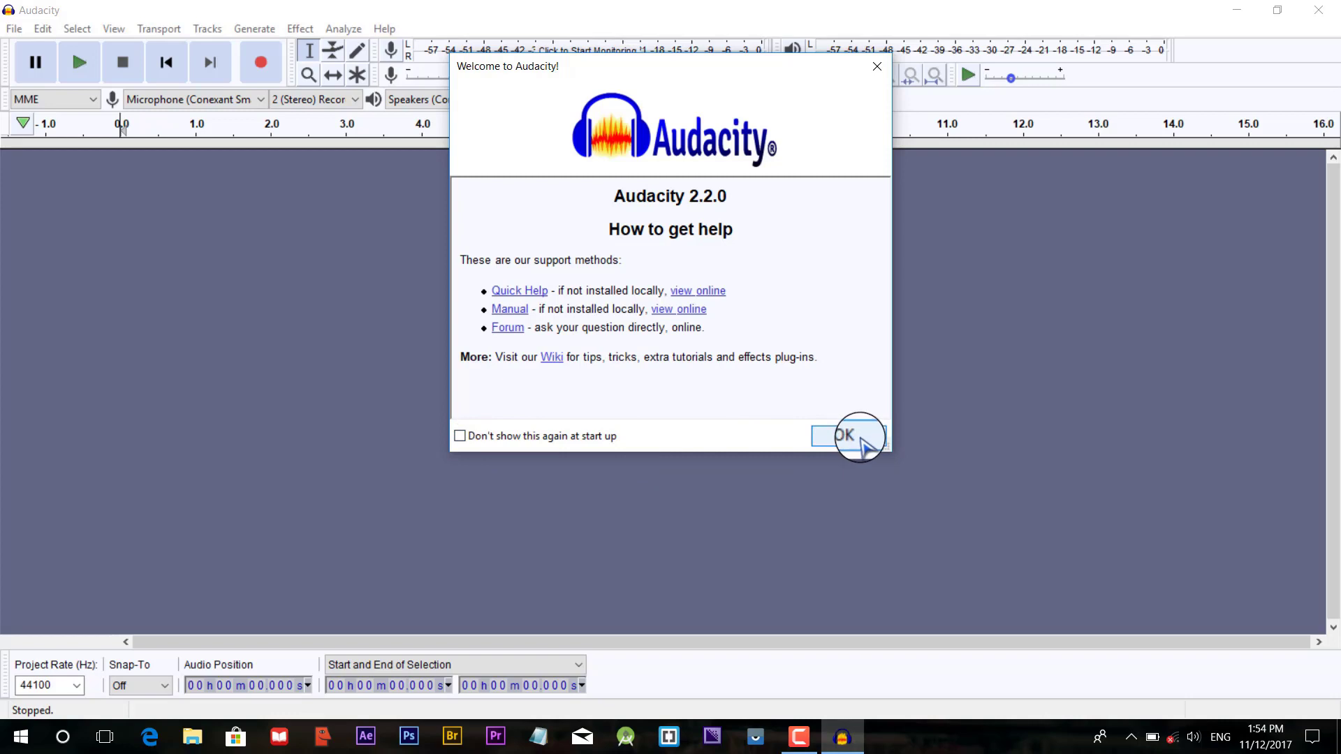
- Dismiss the welcome message and import the audio file "Narration_final camtasia 8.6 install not voice 1" from the Camtasia Studio folder
{"action": "left_click", "coordinate": [862, 440]}
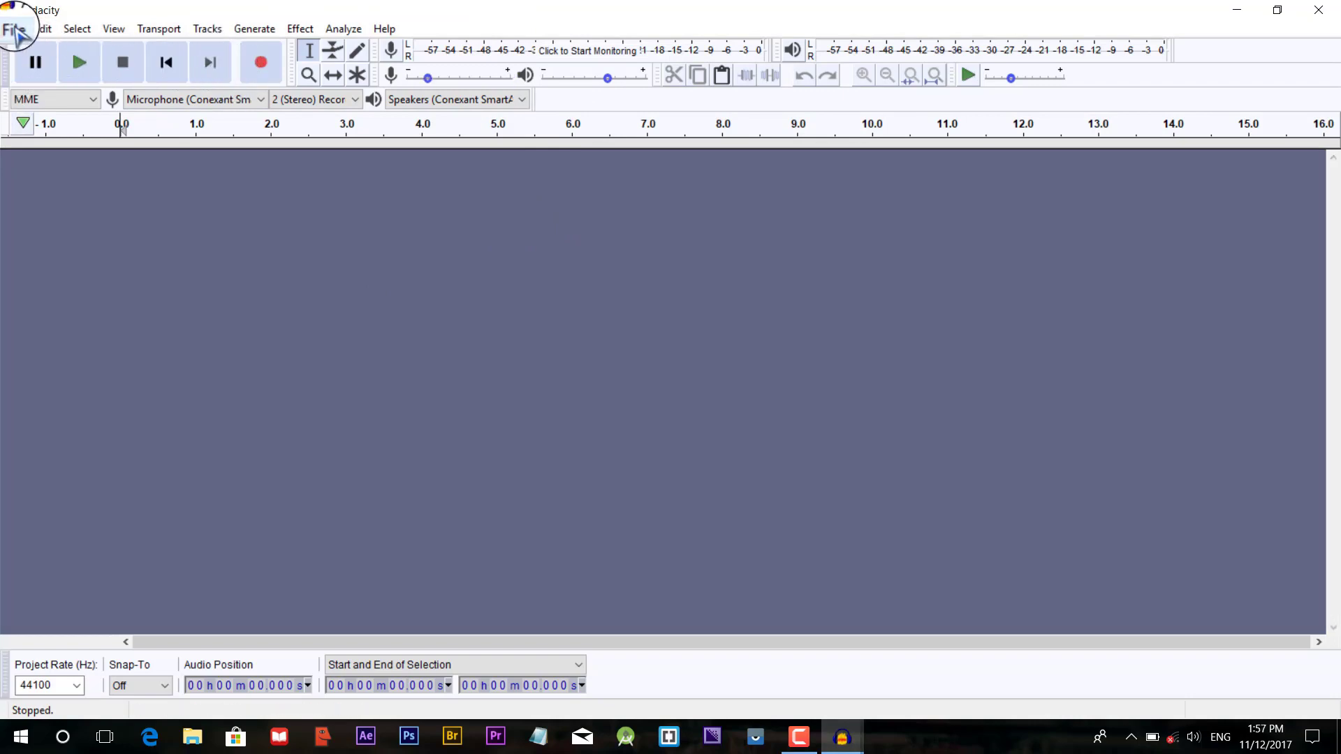
{"action": "left_click", "coordinate": [16, 31]}
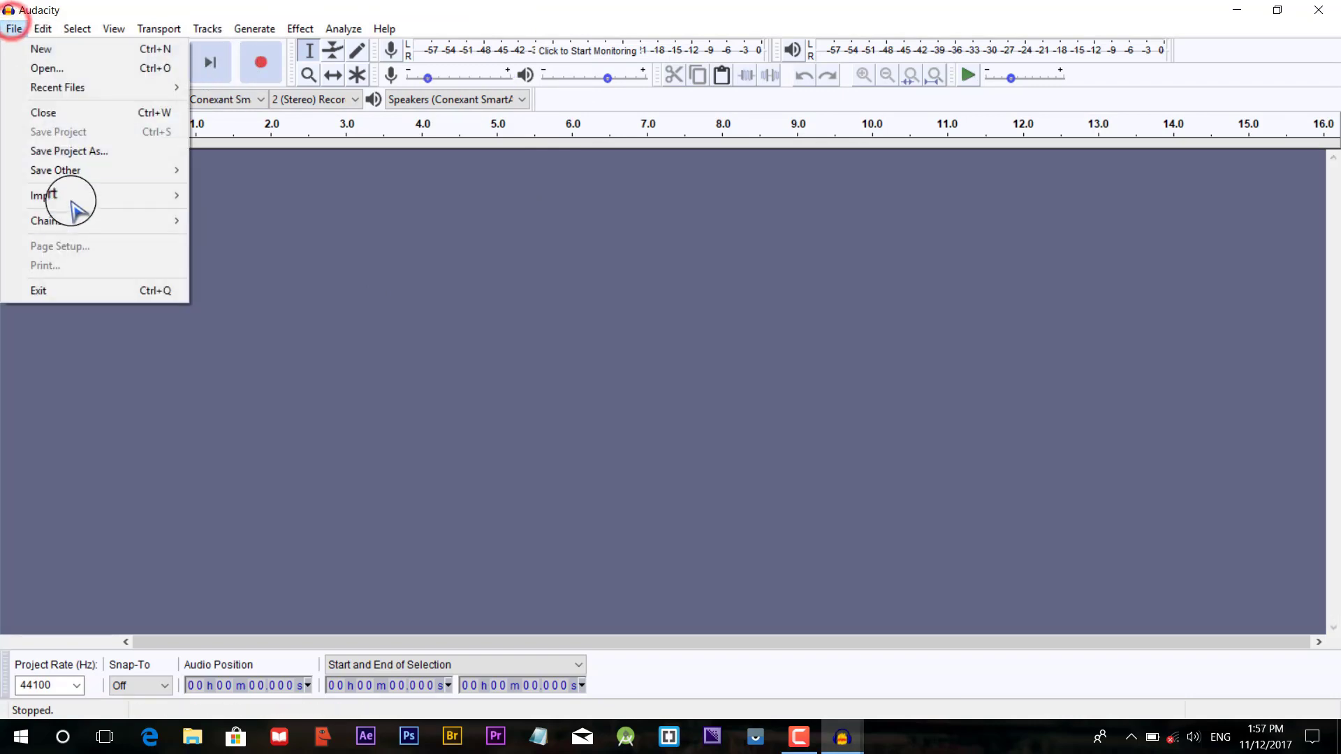
{"action": "mouse_move", "coordinate": [67, 197]}
{"action": "left_click", "coordinate": [227, 196]}
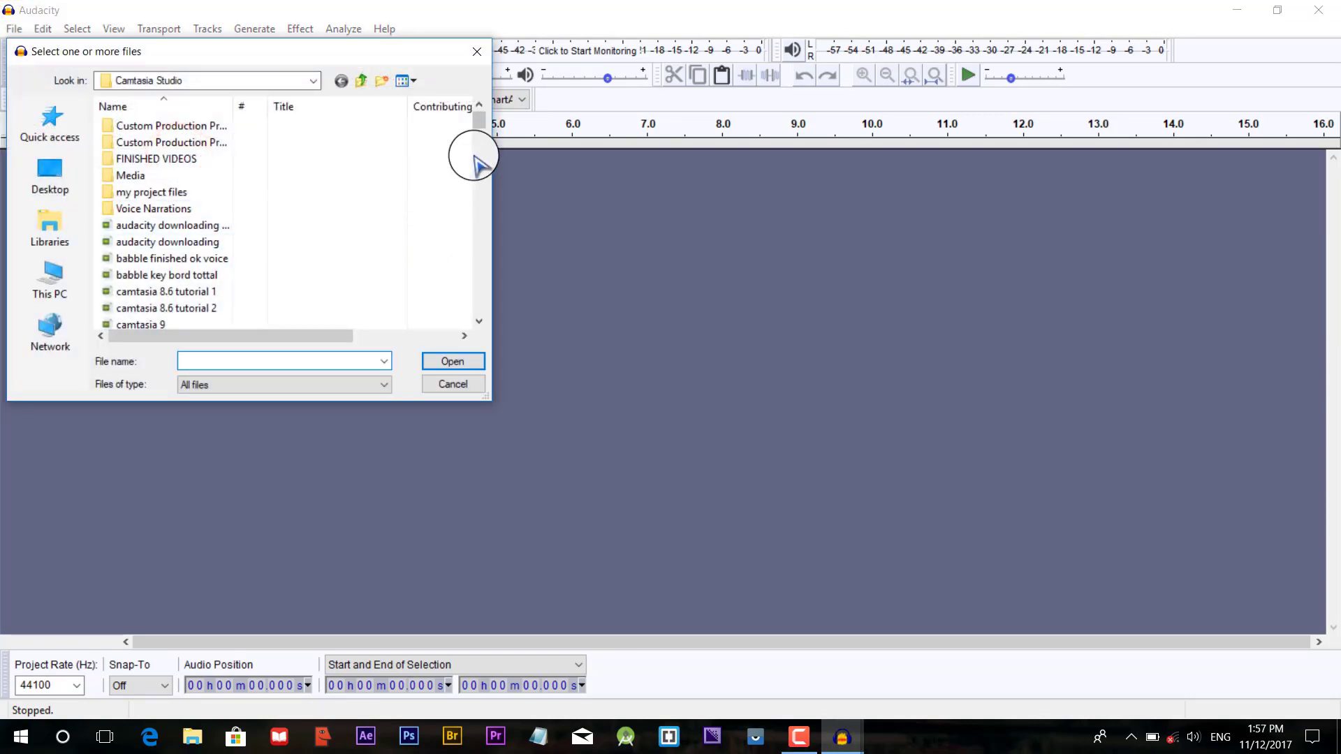
{"action": "left_click_drag", "start_coordinate": [480, 124], "coordinate": [480, 173]}
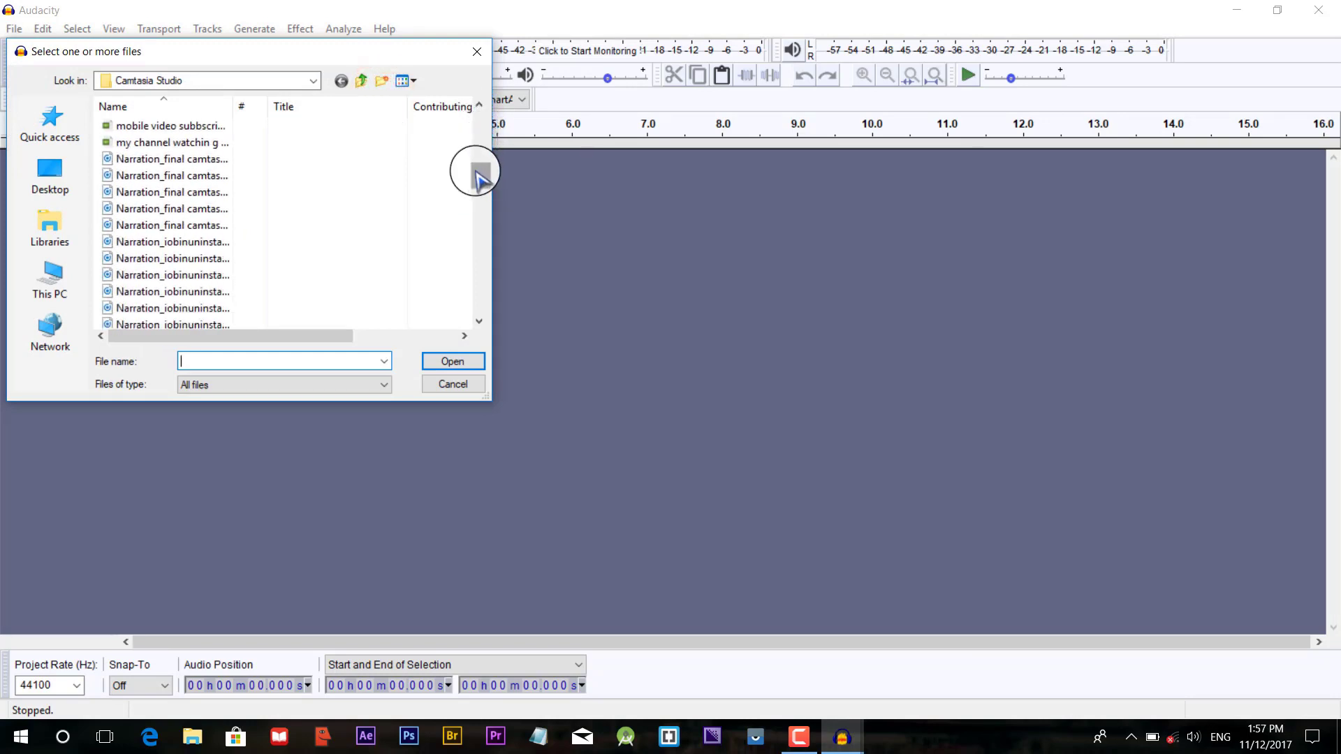
{"action": "left_click", "coordinate": [380, 135]}
{"action": "left_click_drag", "start_coordinate": [479, 175], "coordinate": [481, 179]}
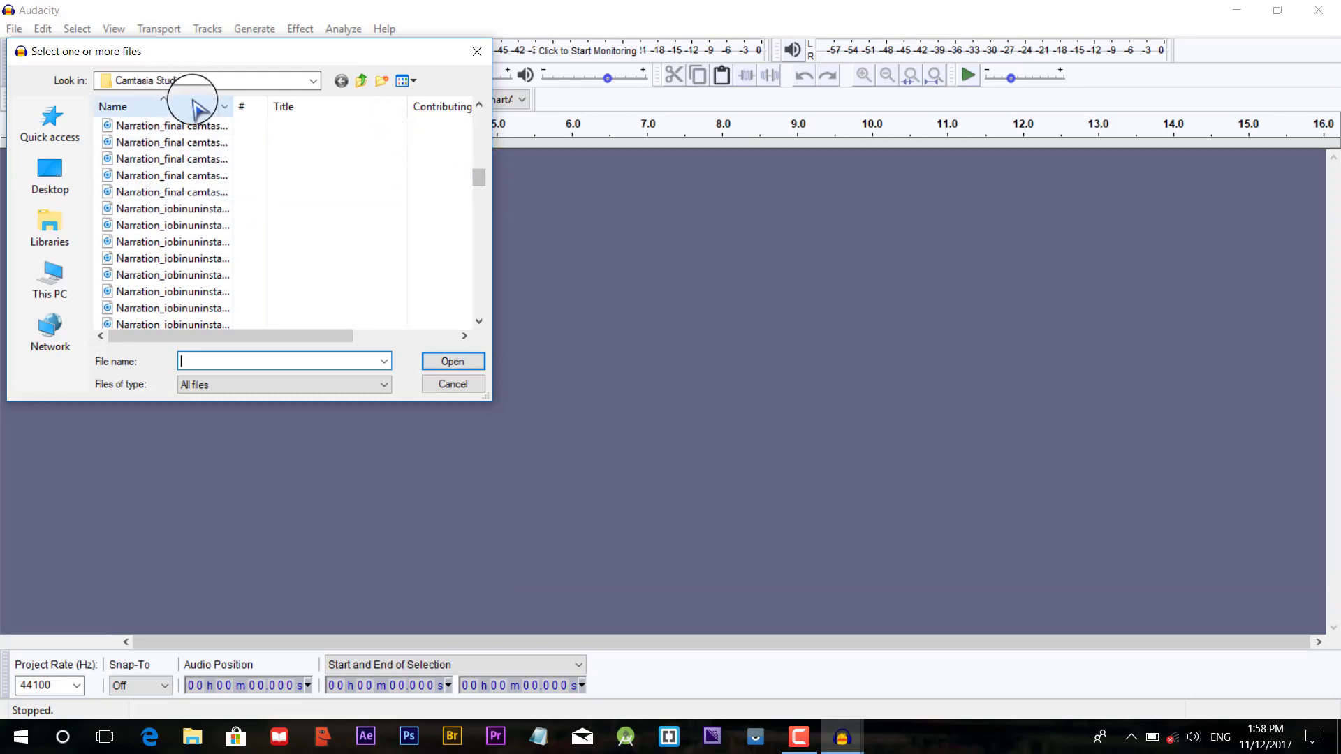
{"action": "left_click", "coordinate": [211, 133]}
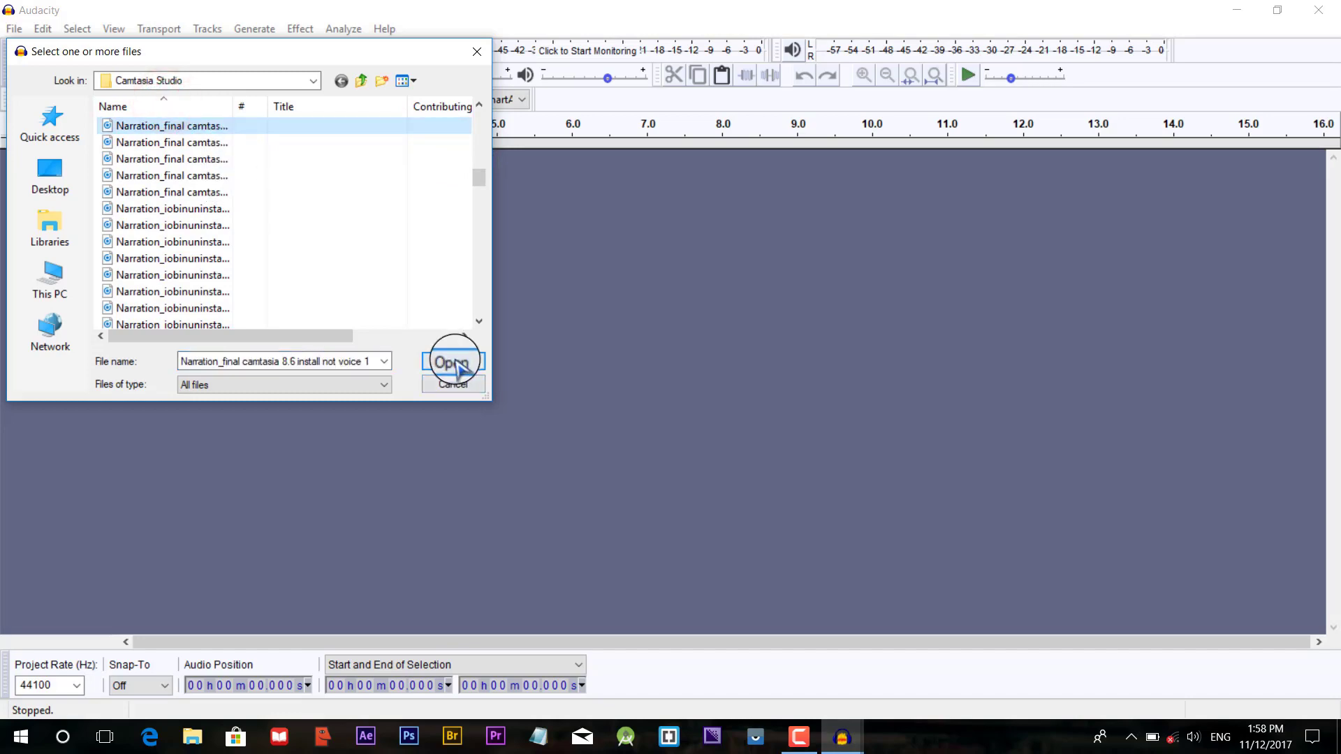
{"action": "left_click", "coordinate": [364, 289]}
{"action": "key", "text": "Return"}
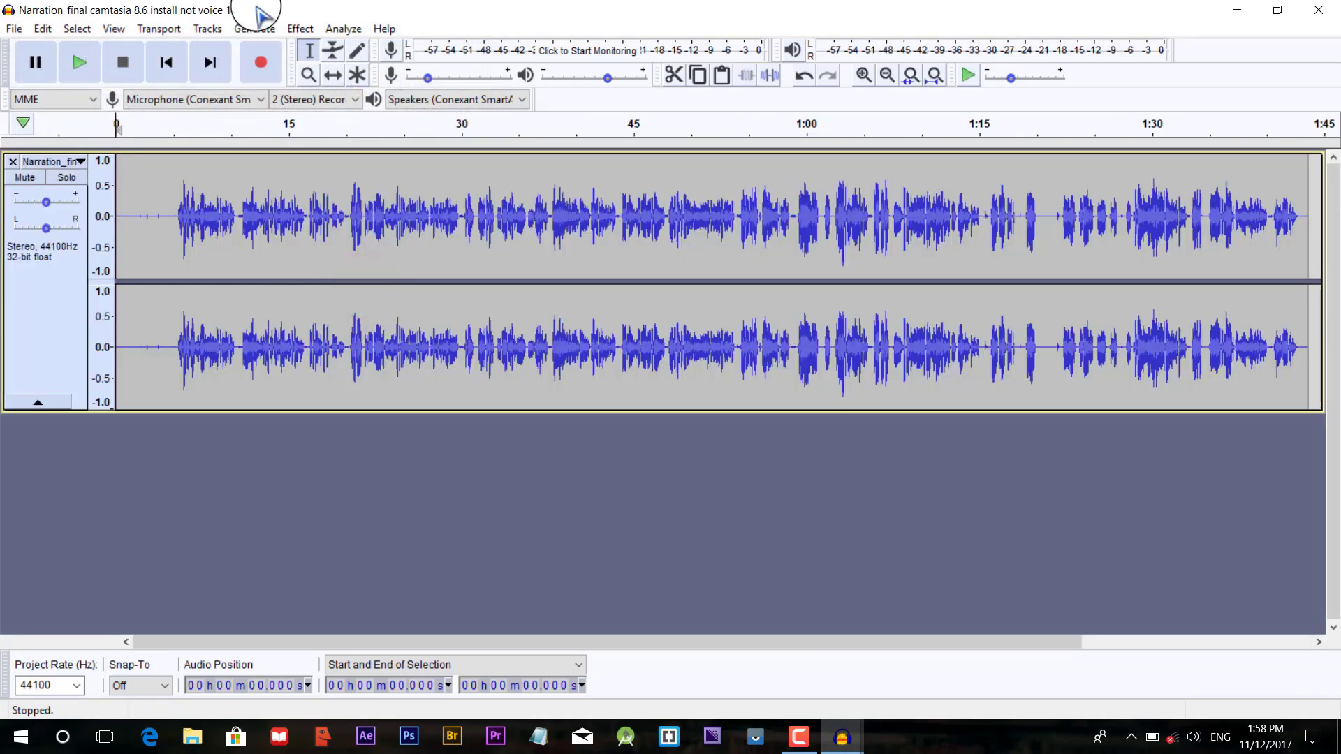
- Listen to the opening of the imported narration, stop playback, and raise the recording volume slightly
{"action": "left_click", "coordinate": [77, 61]}
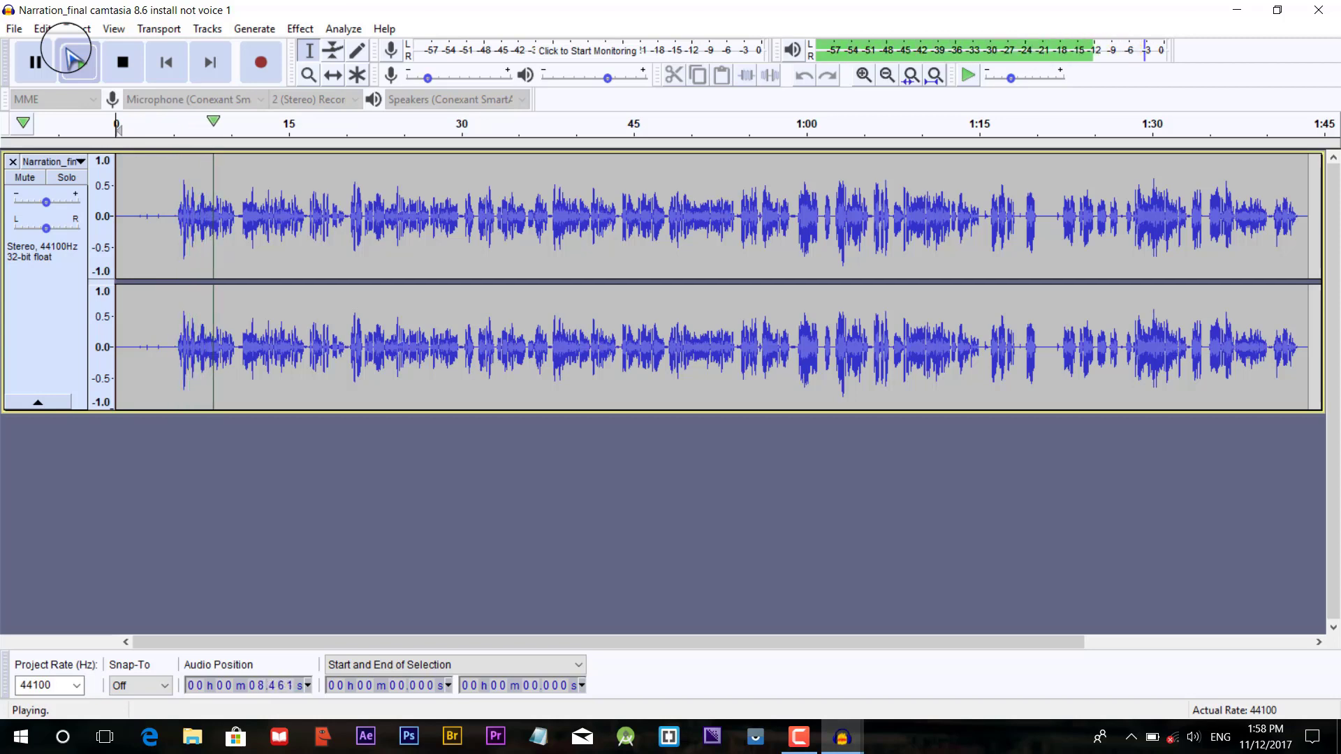
{"action": "left_click", "coordinate": [119, 61]}
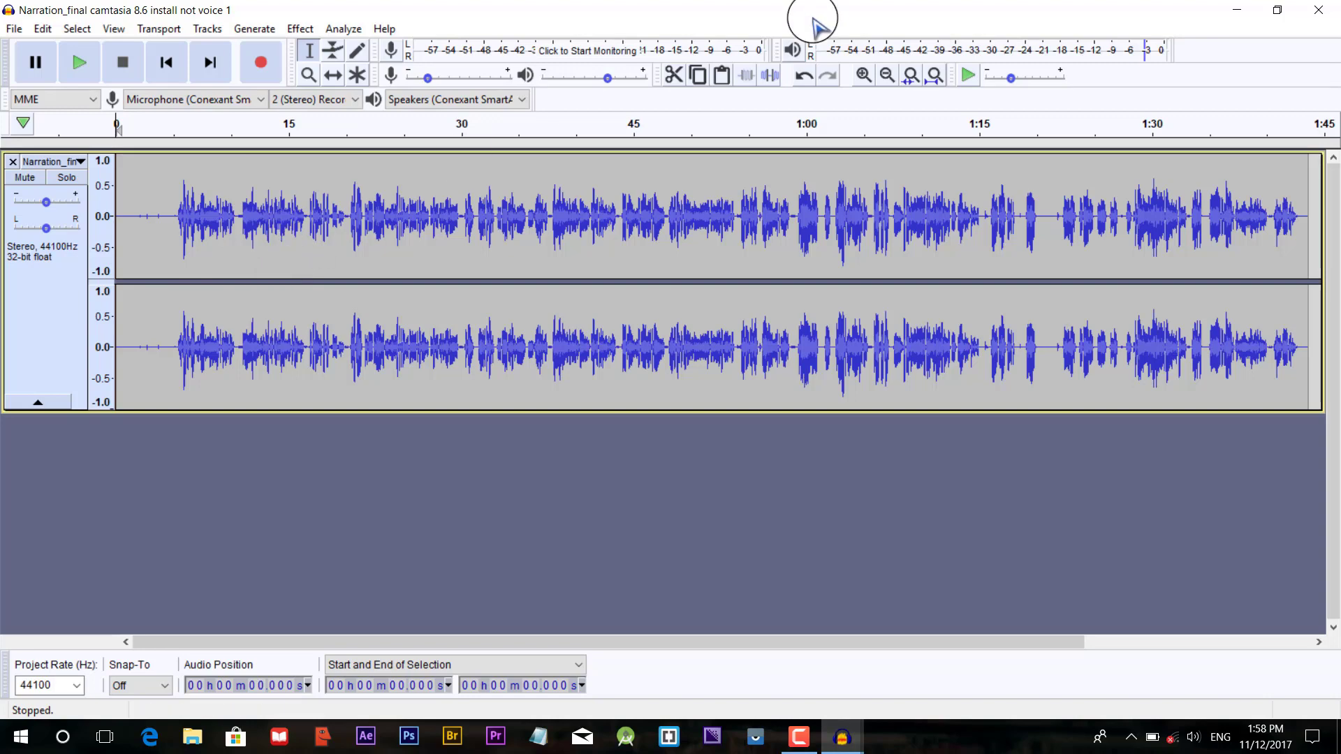
{"action": "left_click", "coordinate": [864, 75]}
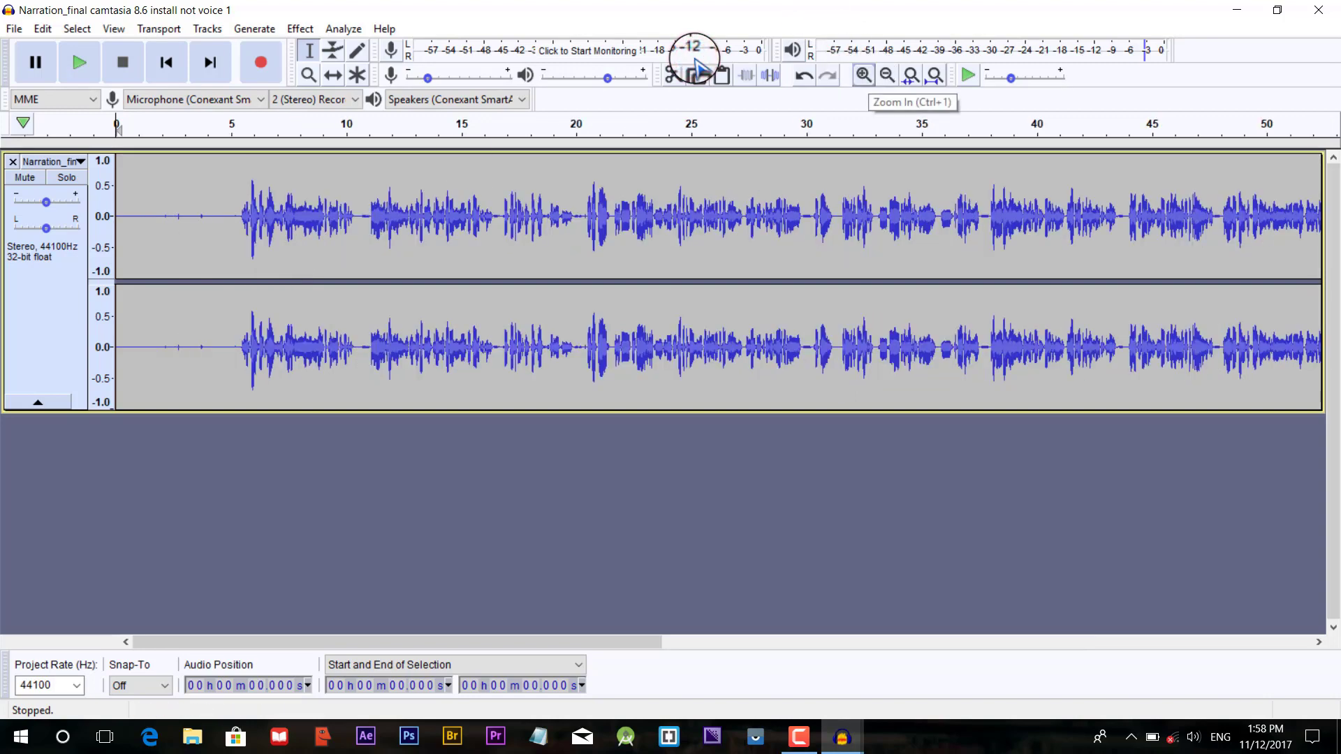
{"action": "left_click", "coordinate": [864, 74]}
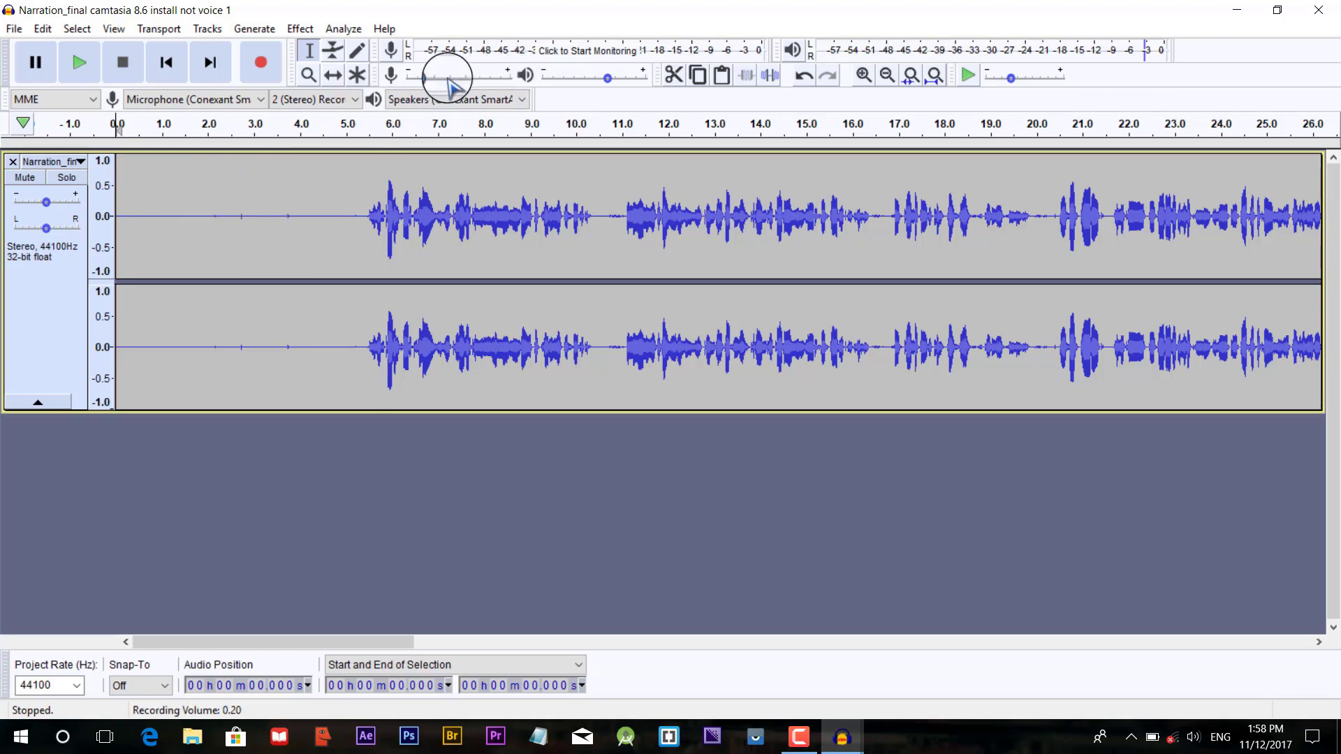
{"action": "left_click_drag", "start_coordinate": [428, 78], "coordinate": [439, 79]}
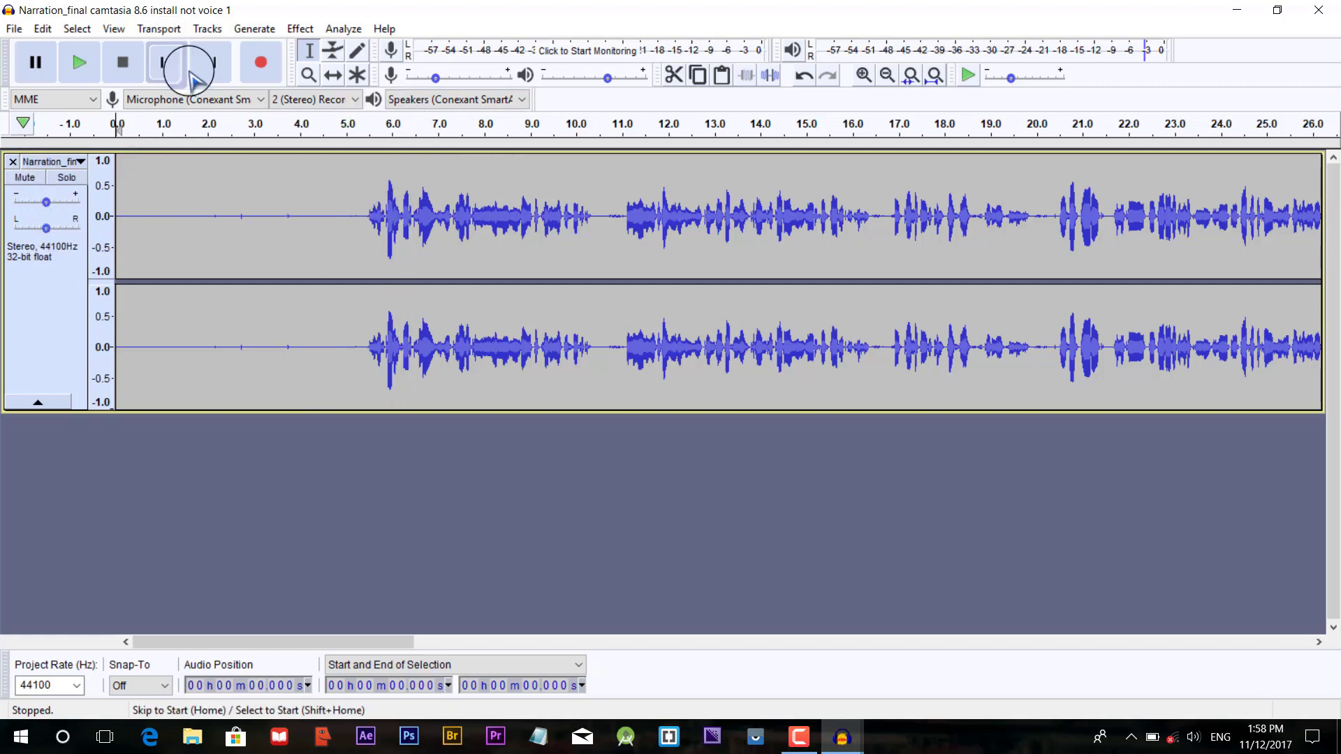
- Select the voiceless lead-in from 0 to about 5.4 s and capture it as the Noise Reduction profile
{"action": "left_click", "coordinate": [120, 226]}
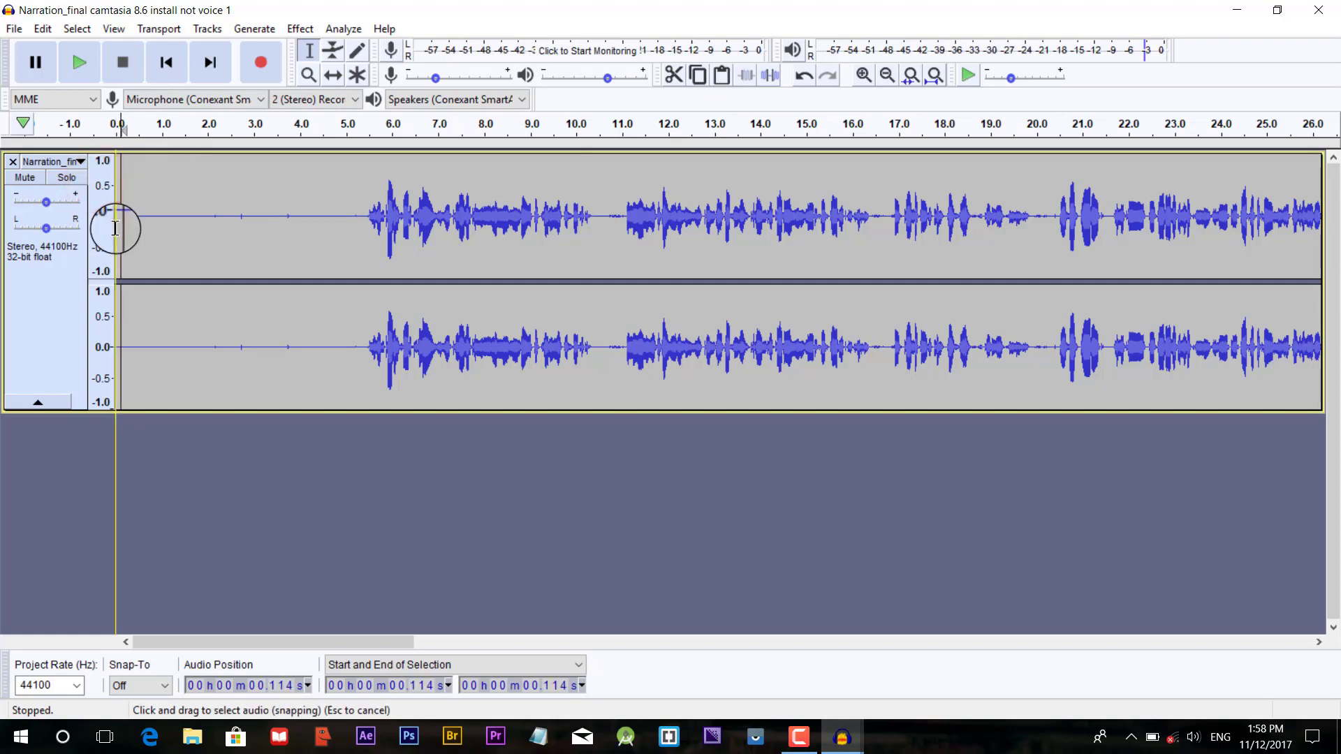
{"action": "left_click_drag", "start_coordinate": [92, 182], "coordinate": [365, 229]}
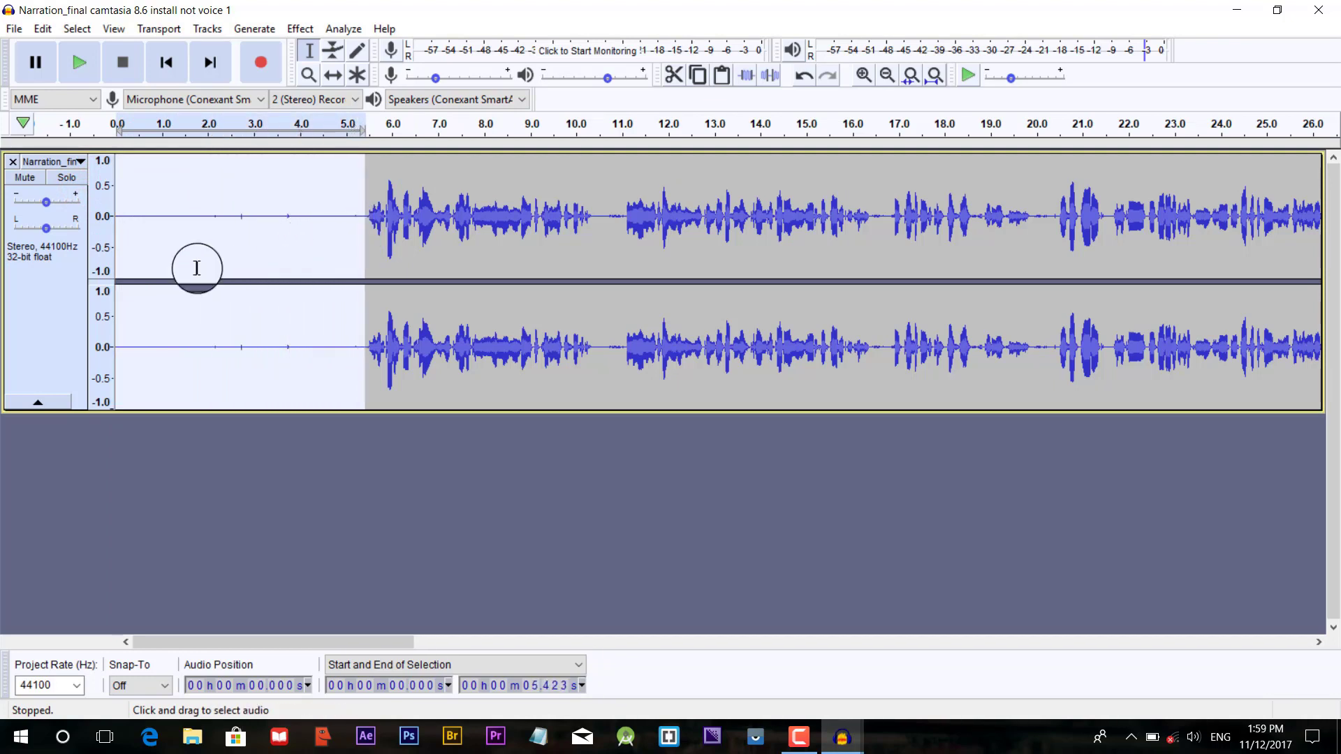
{"action": "left_click", "coordinate": [307, 29]}
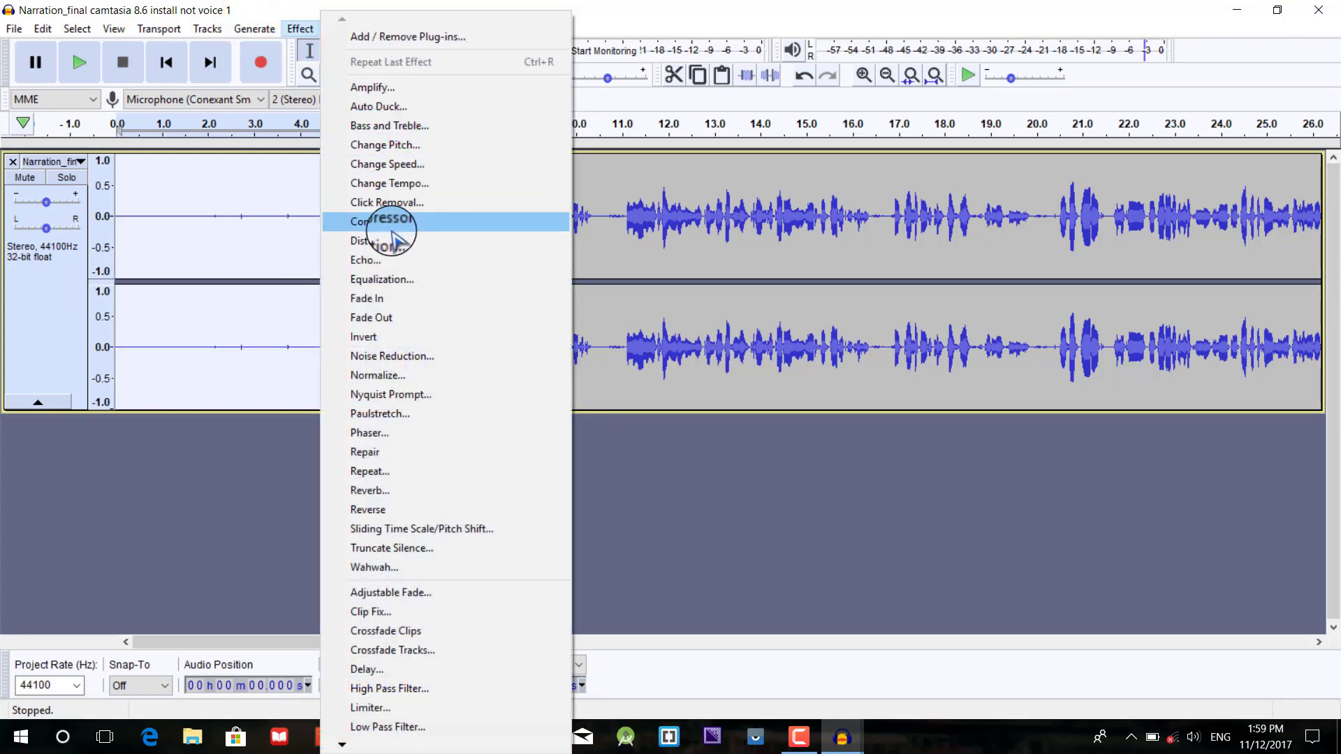
{"action": "left_click", "coordinate": [412, 358]}
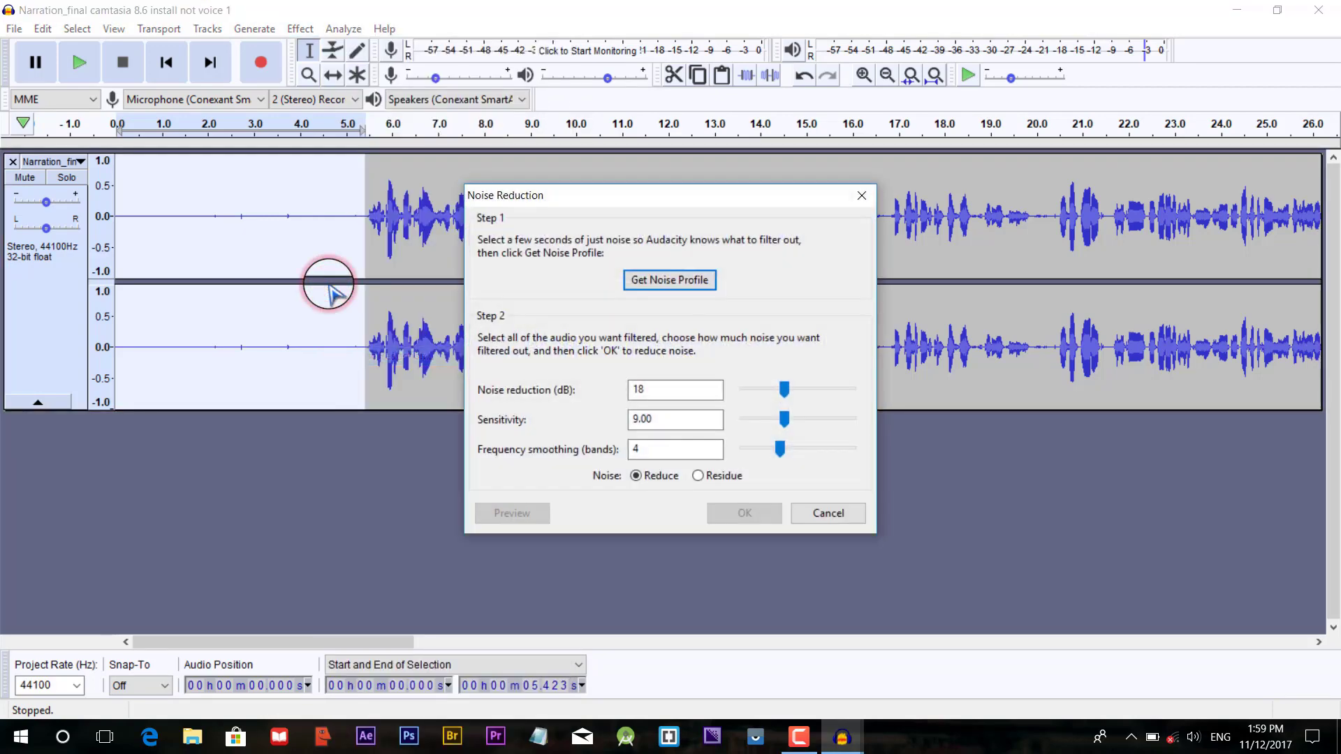
{"action": "left_click", "coordinate": [687, 283]}
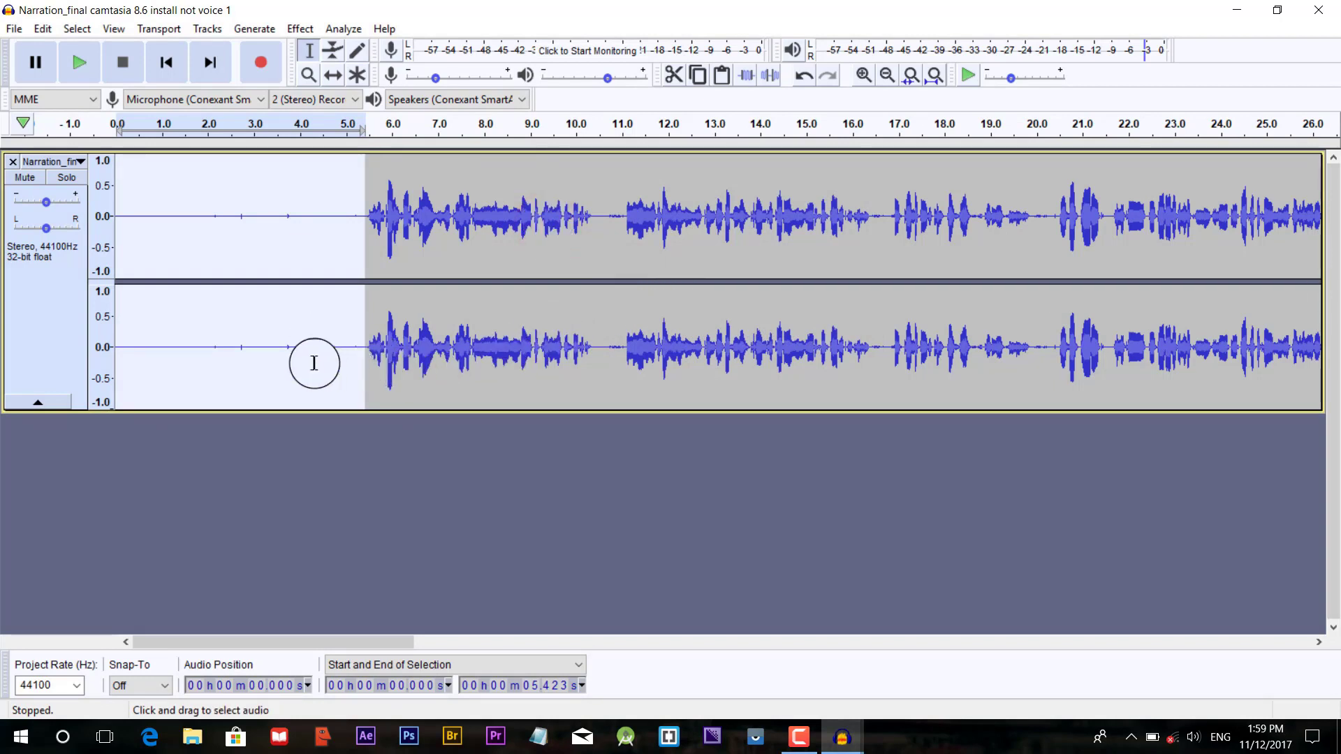
- Apply Noise Reduction to the whole track with 18 dB, sensitivity 9.00 and 4 smoothing bands, and play back its opening
{"action": "key", "text": "ctrl+a"}
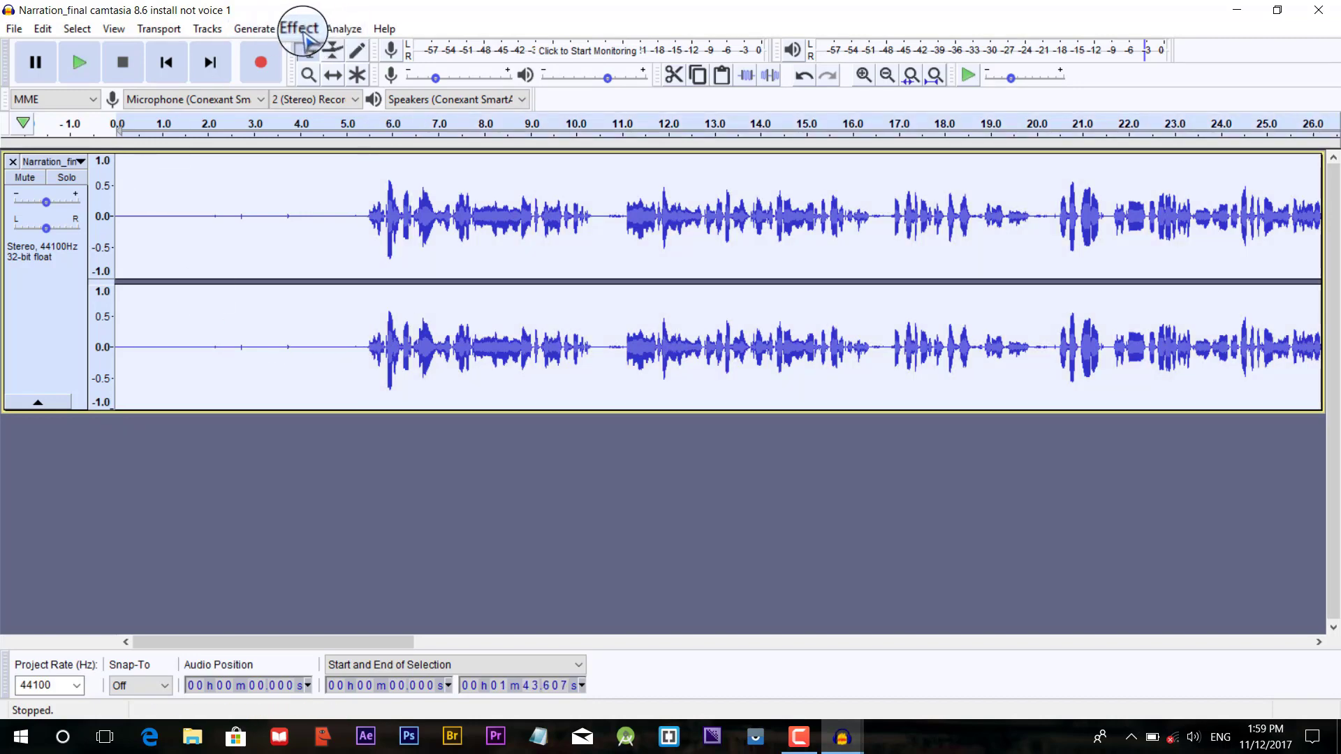
{"action": "left_click", "coordinate": [302, 29]}
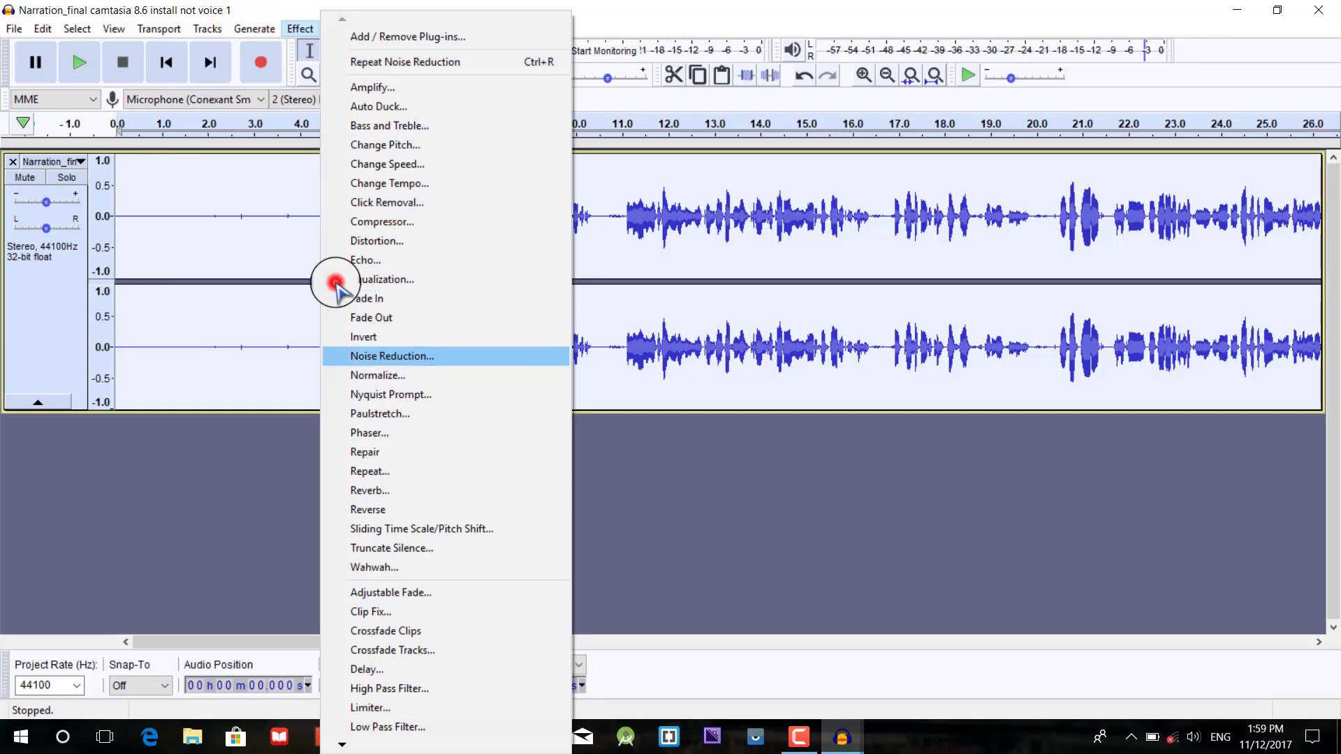
{"action": "left_click", "coordinate": [421, 358]}
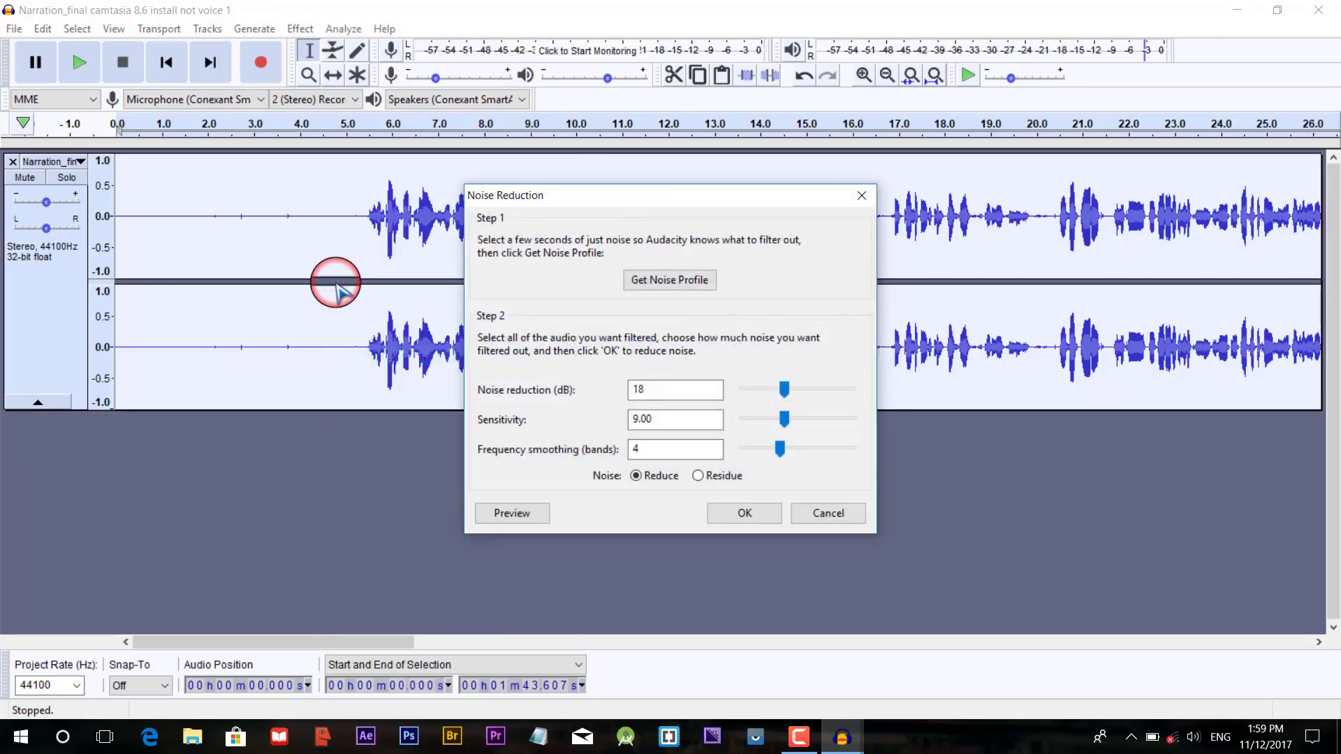
{"action": "left_click", "coordinate": [751, 515]}
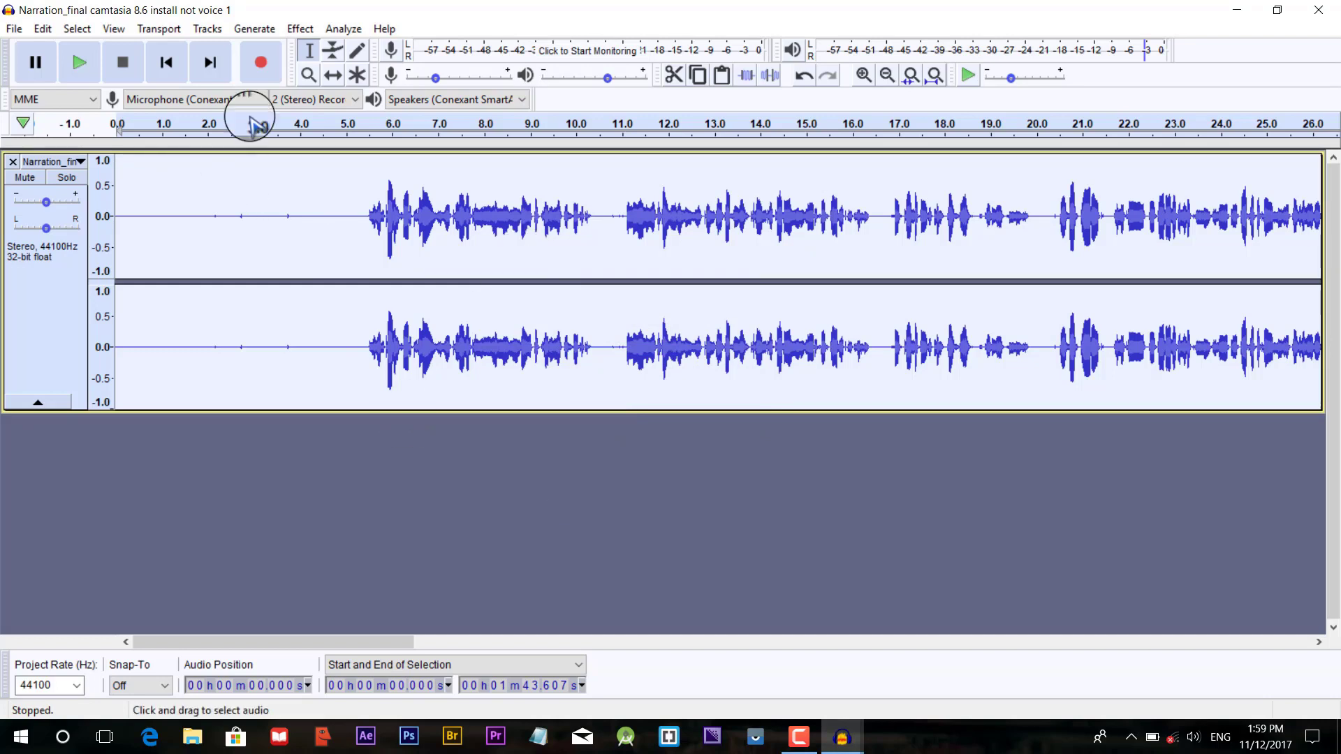
{"action": "left_click", "coordinate": [80, 66]}
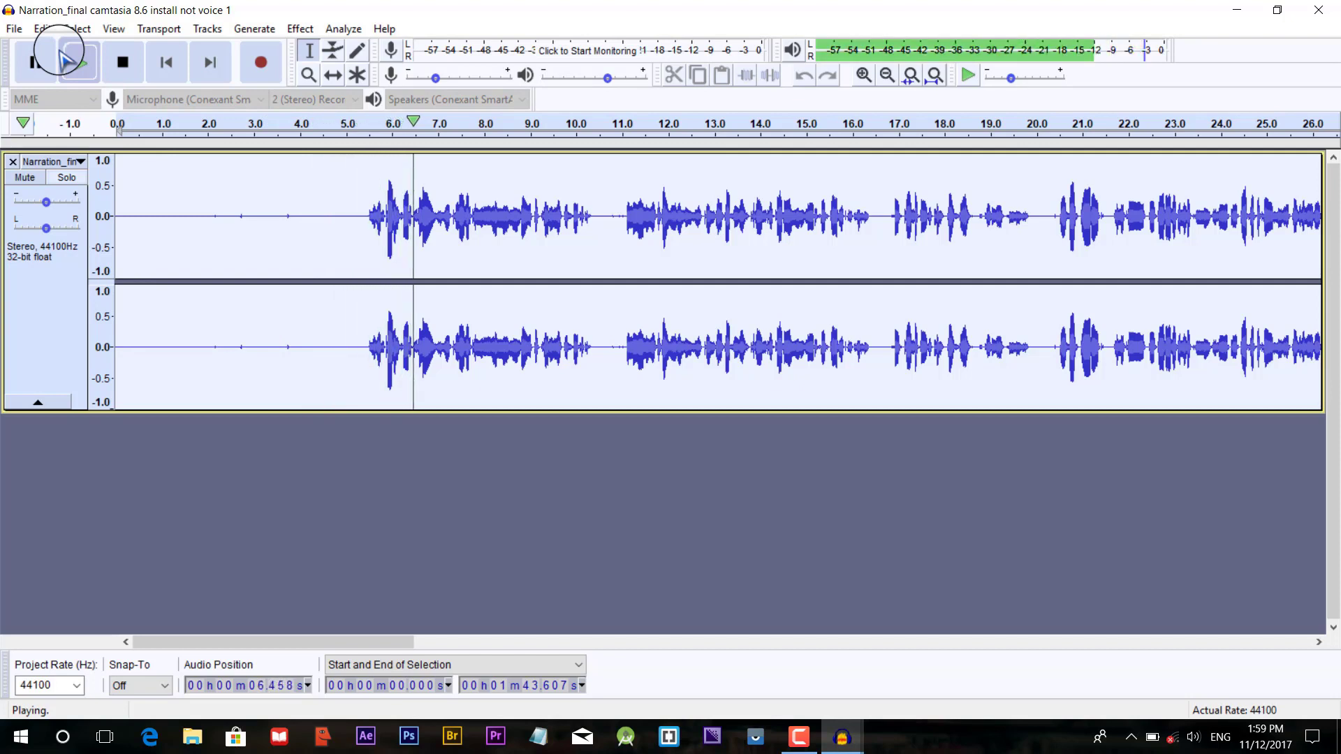
{"action": "left_click", "coordinate": [115, 62]}
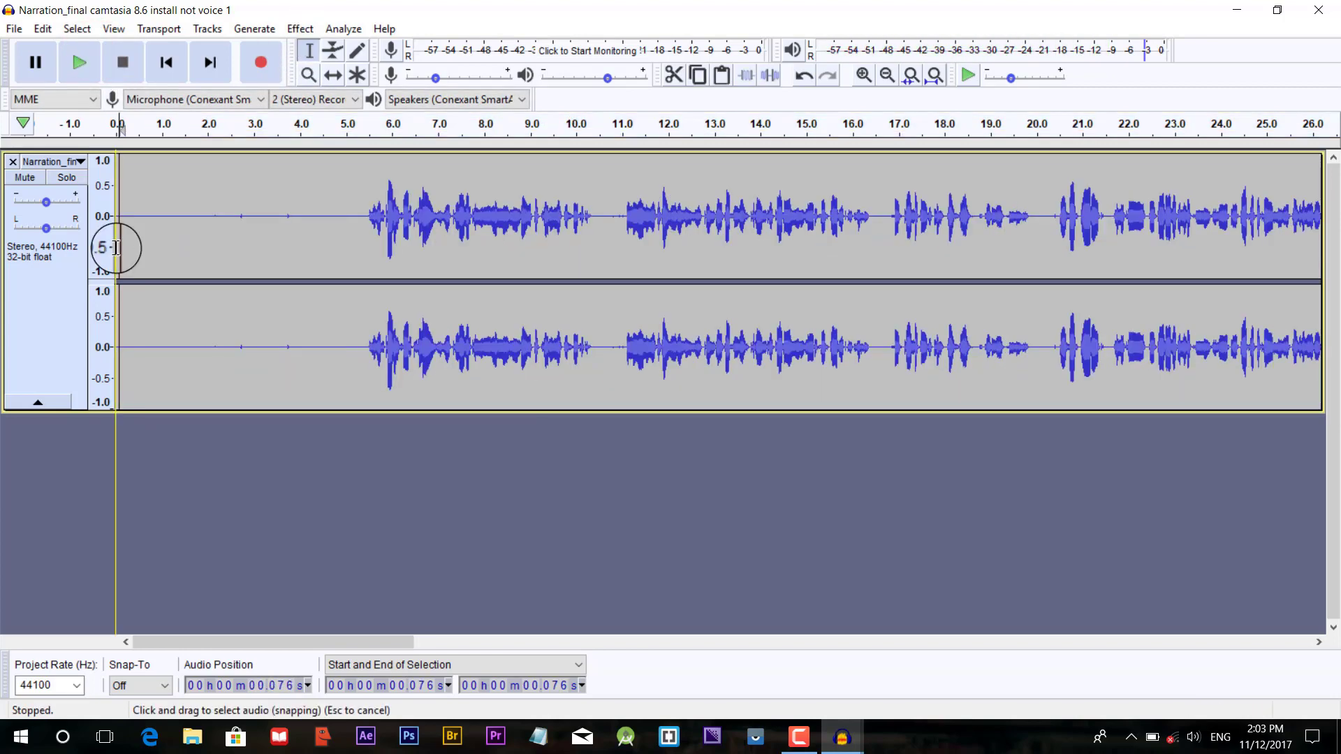
- Delete the silent lead-in from 0 to about 5.5 s and play back the start of the trimmed narration
{"action": "left_click_drag", "start_coordinate": [118, 246], "coordinate": [368, 246]}
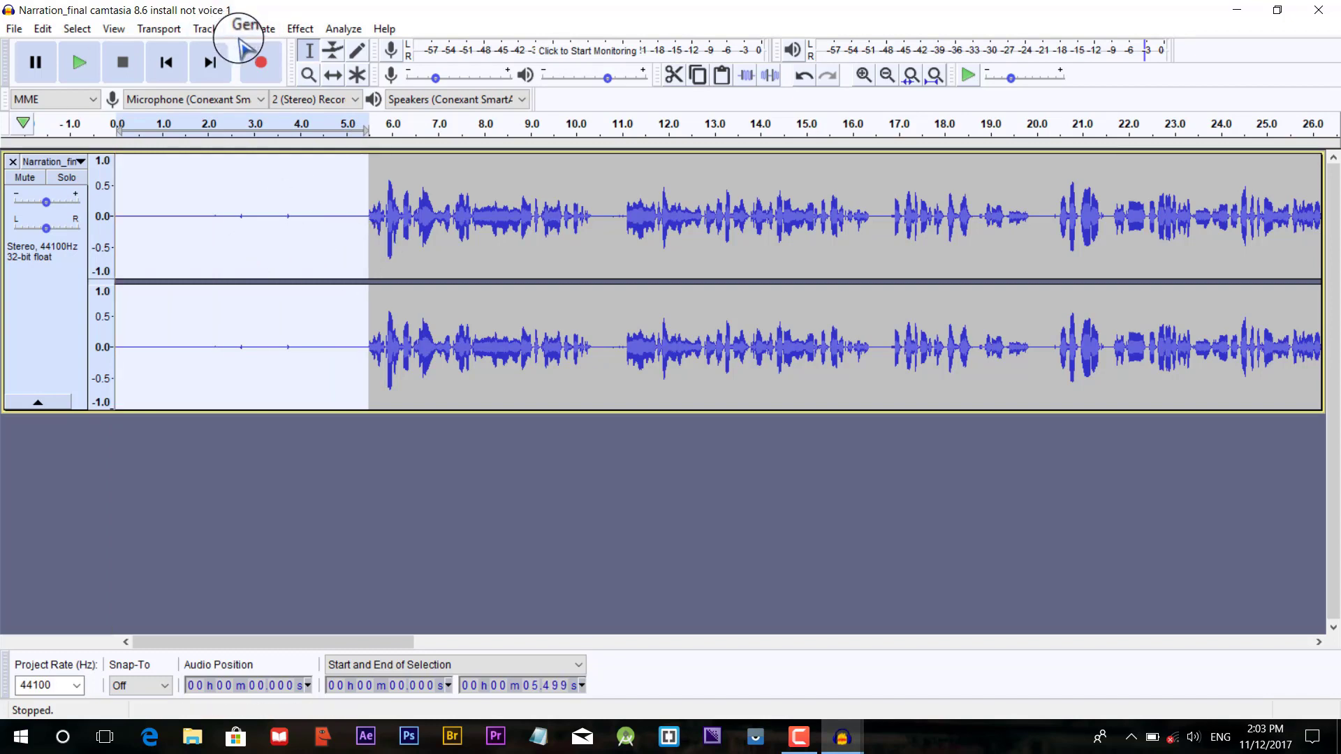
{"action": "key", "text": "Delete"}
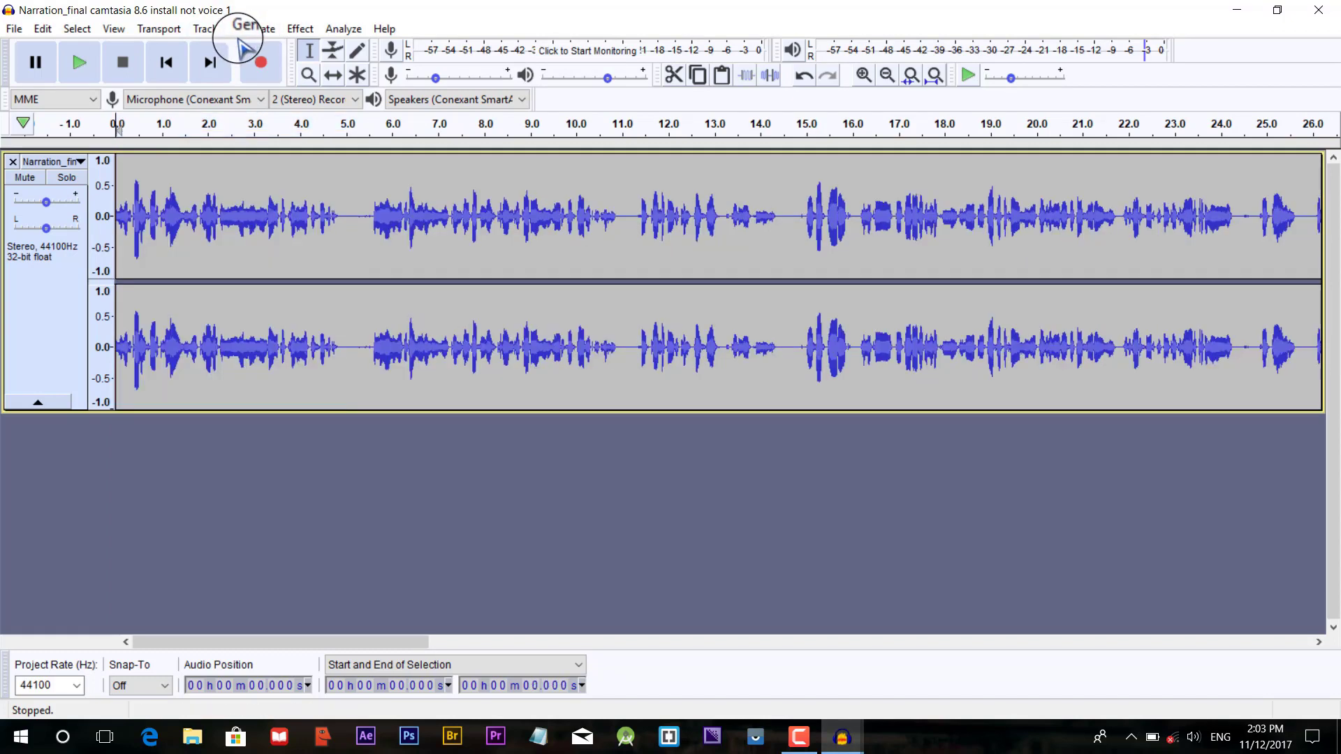
{"action": "left_click", "coordinate": [66, 47]}
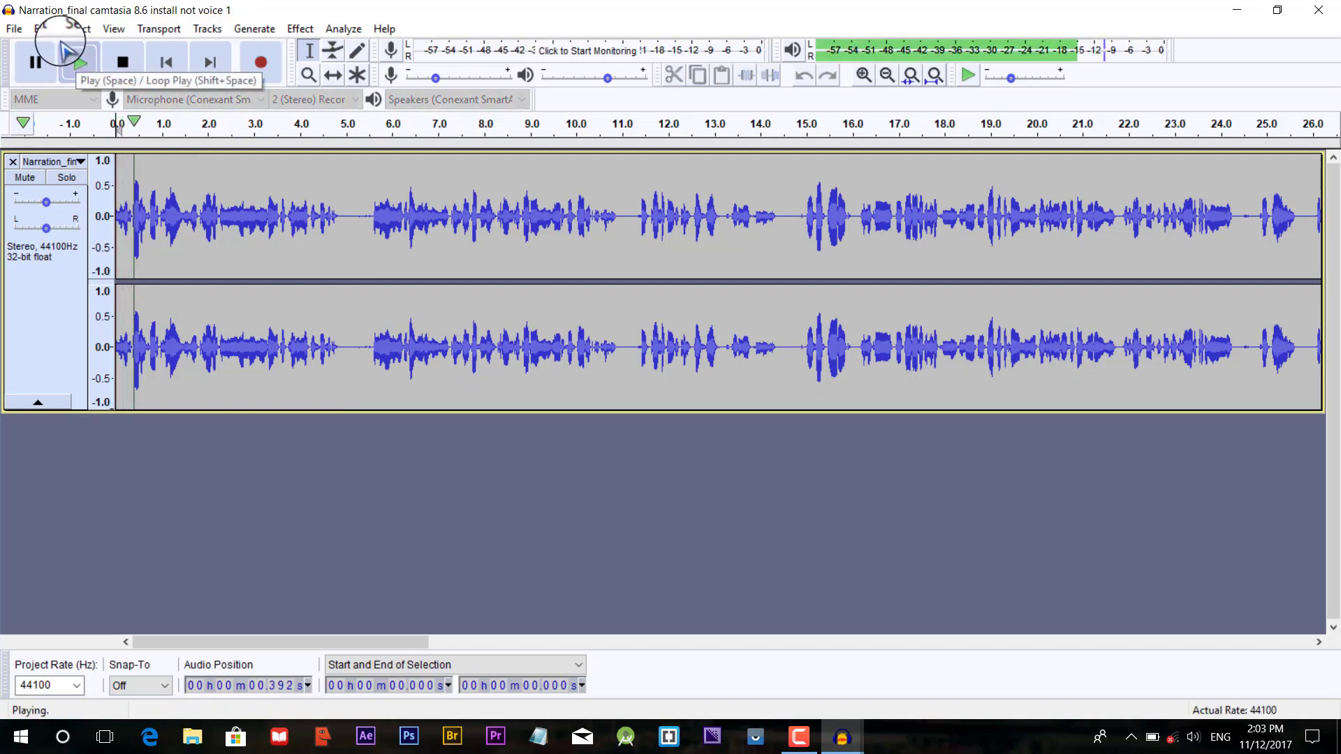
{"action": "left_click", "coordinate": [124, 63]}
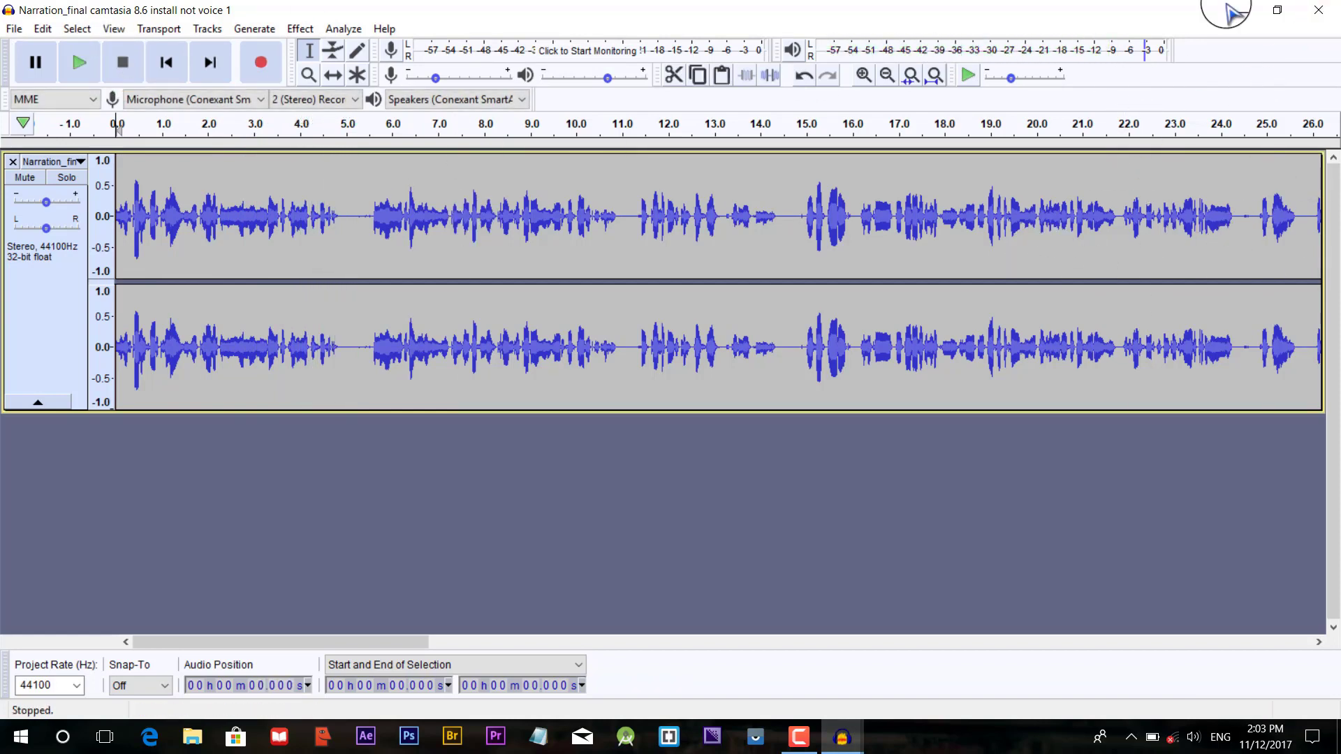
- Close the open project windows, discarding the changes to "Narration_manglish malayalam tutorial 3", and close the empty window
{"action": "left_click", "coordinate": [1321, 11]}
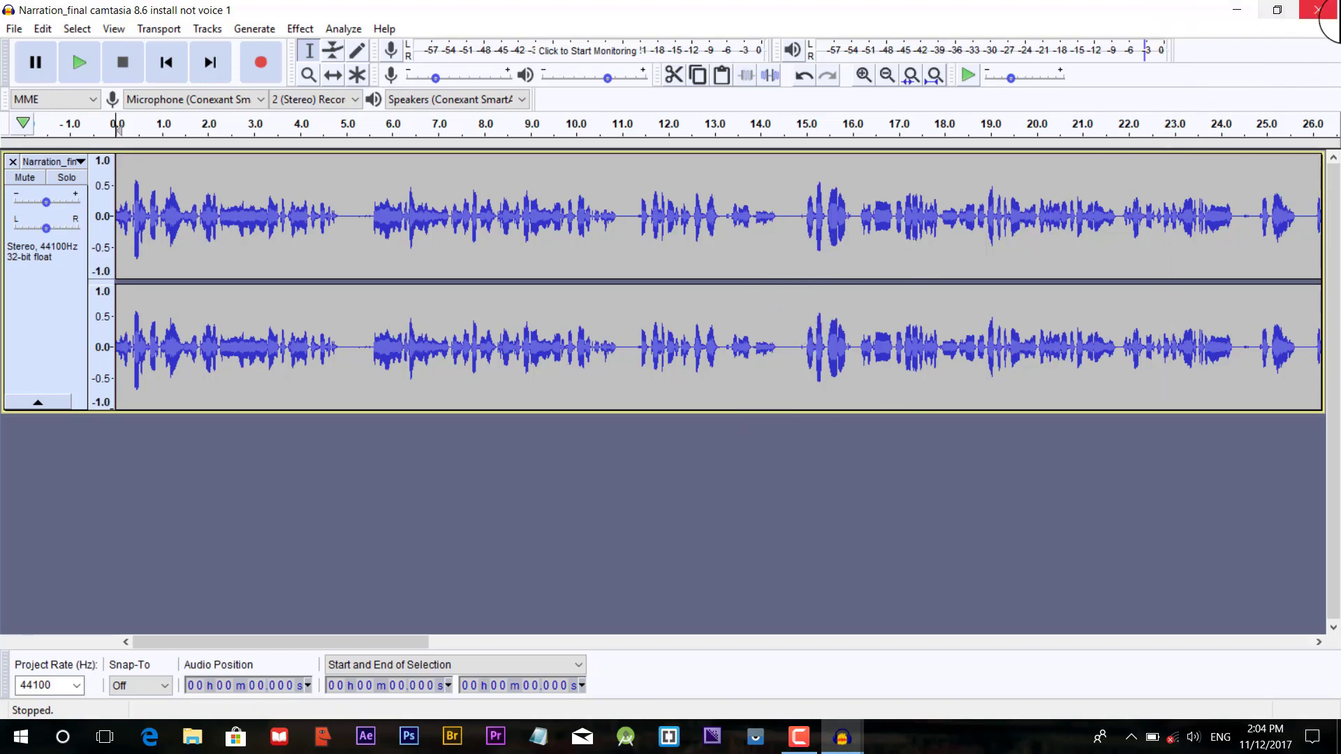
{"action": "left_click", "coordinate": [1319, 12]}
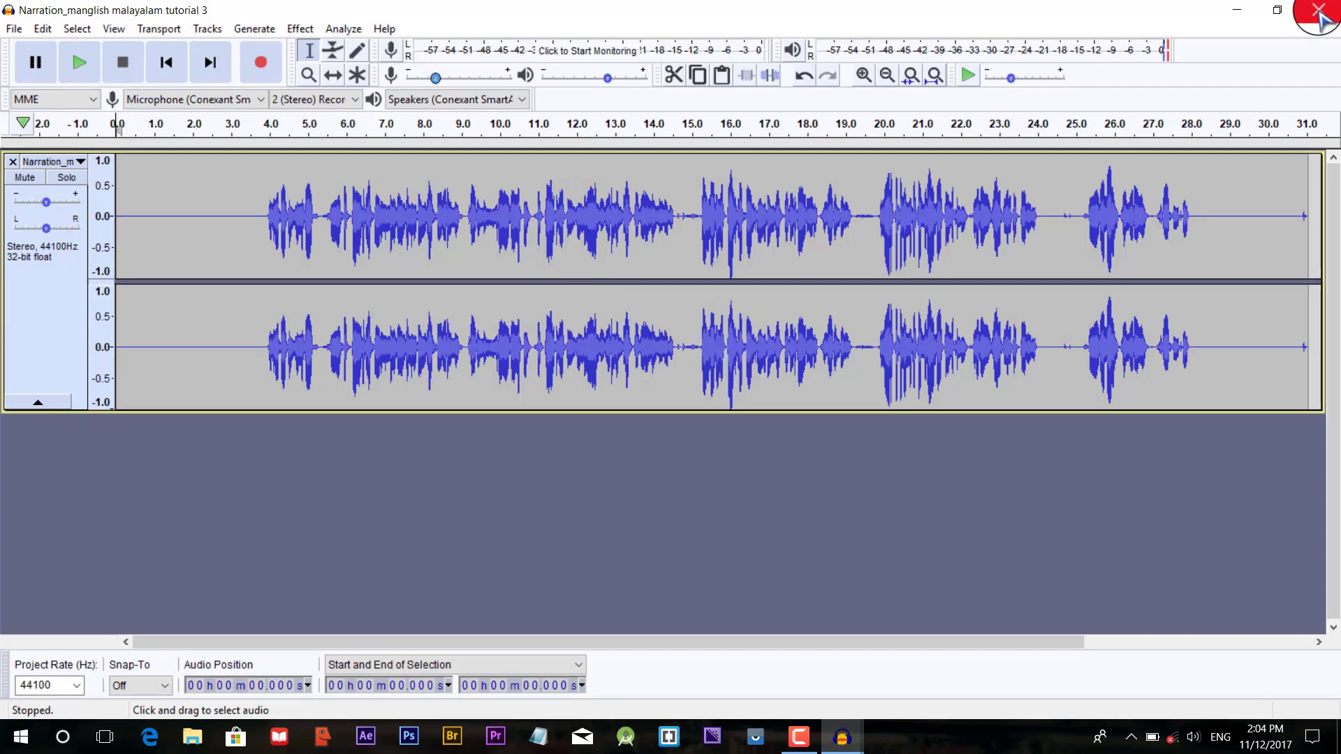
{"action": "left_click", "coordinate": [1319, 12]}
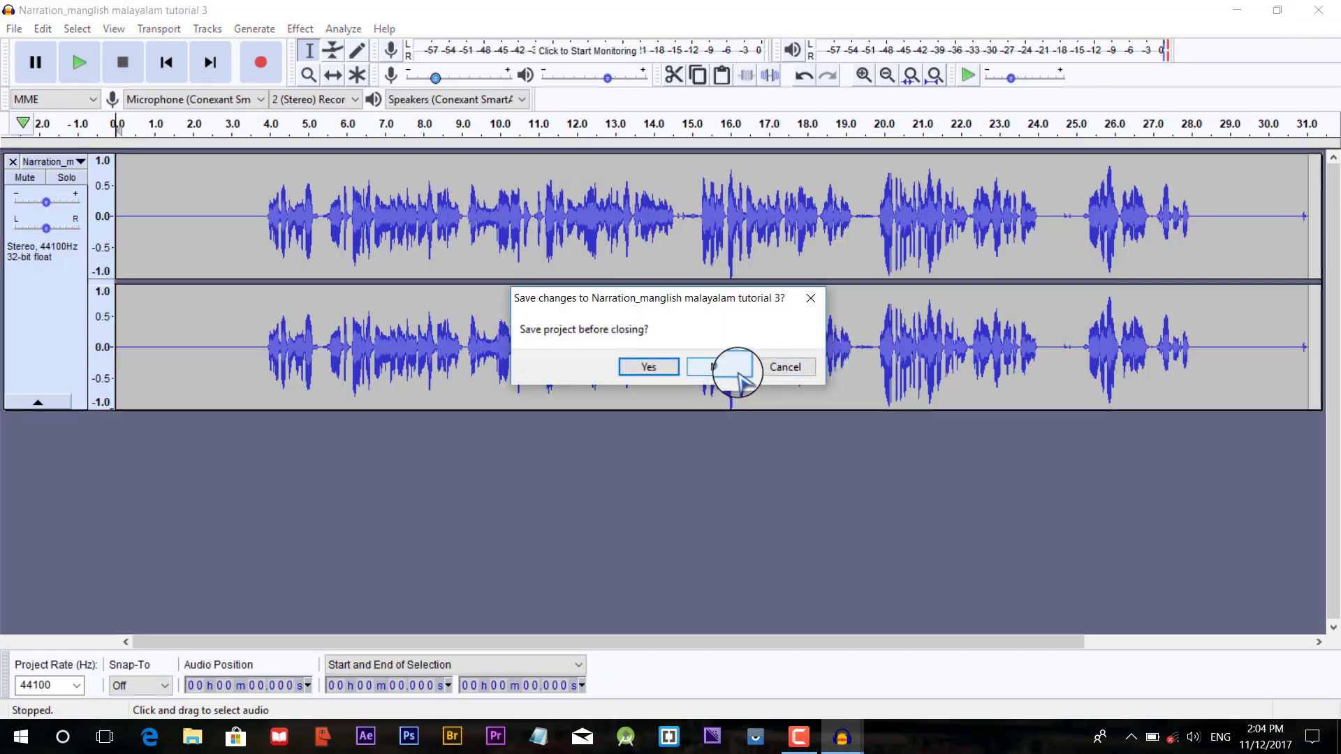
{"action": "left_click", "coordinate": [727, 370]}
{"action": "left_click", "coordinate": [1320, 11]}
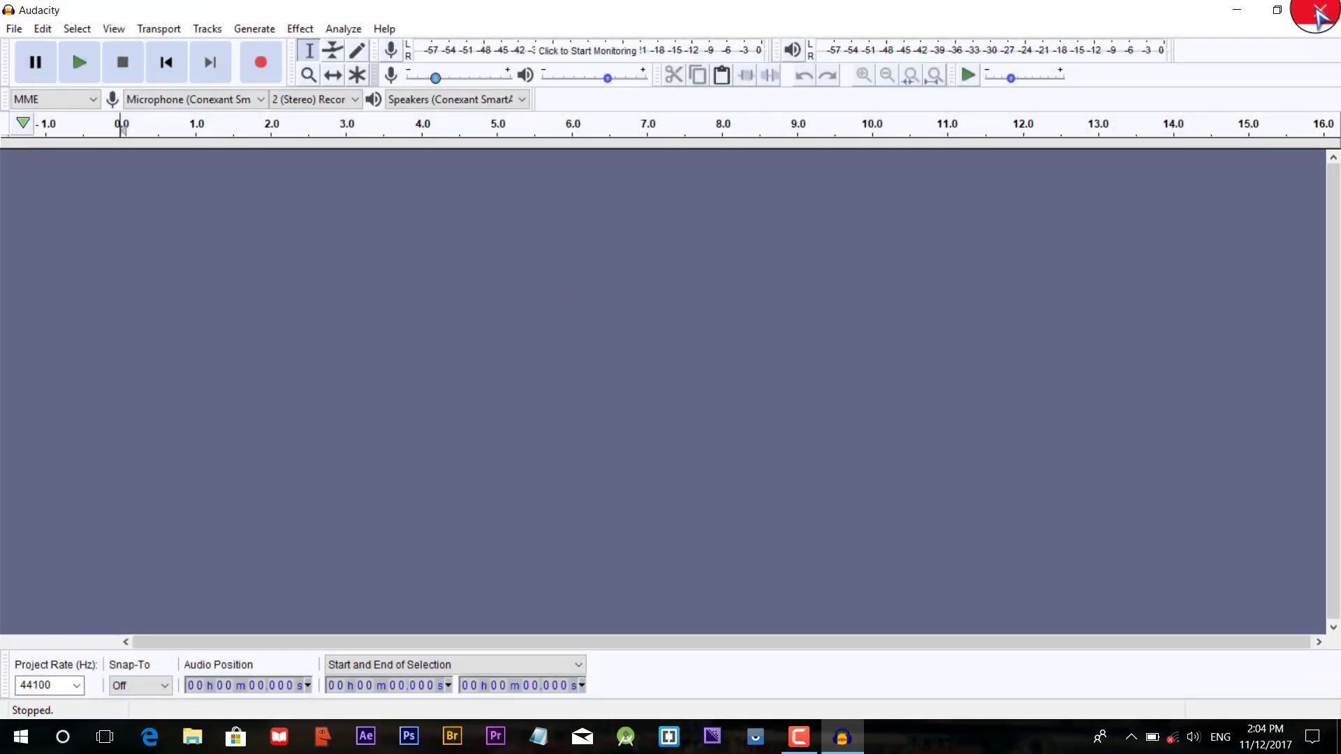